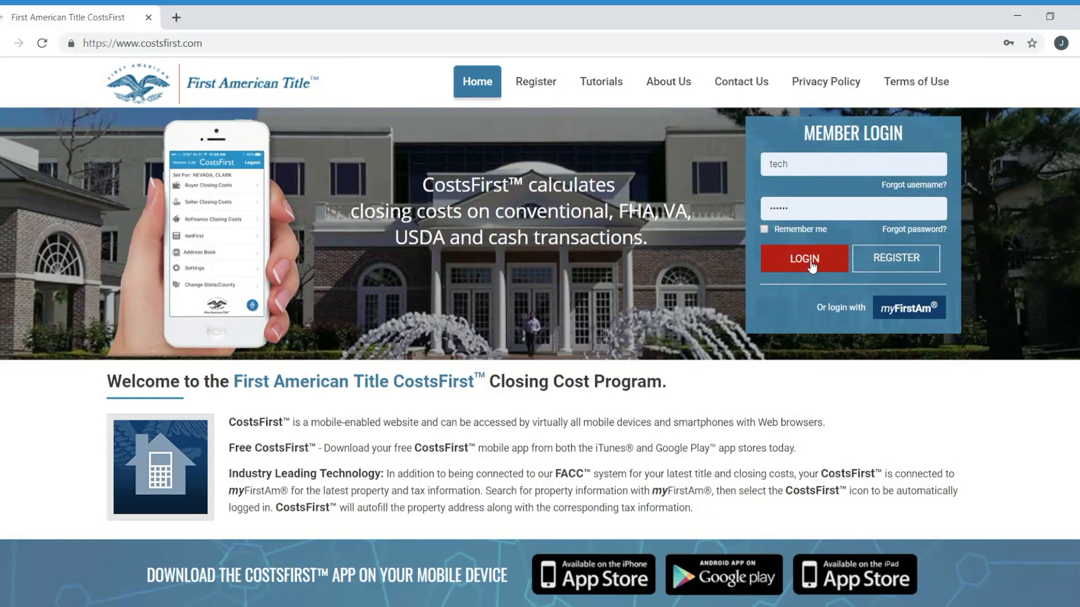
Sign in to CostsFirst with the account username and password
{"action": "left_click", "coordinate": [804, 259]}
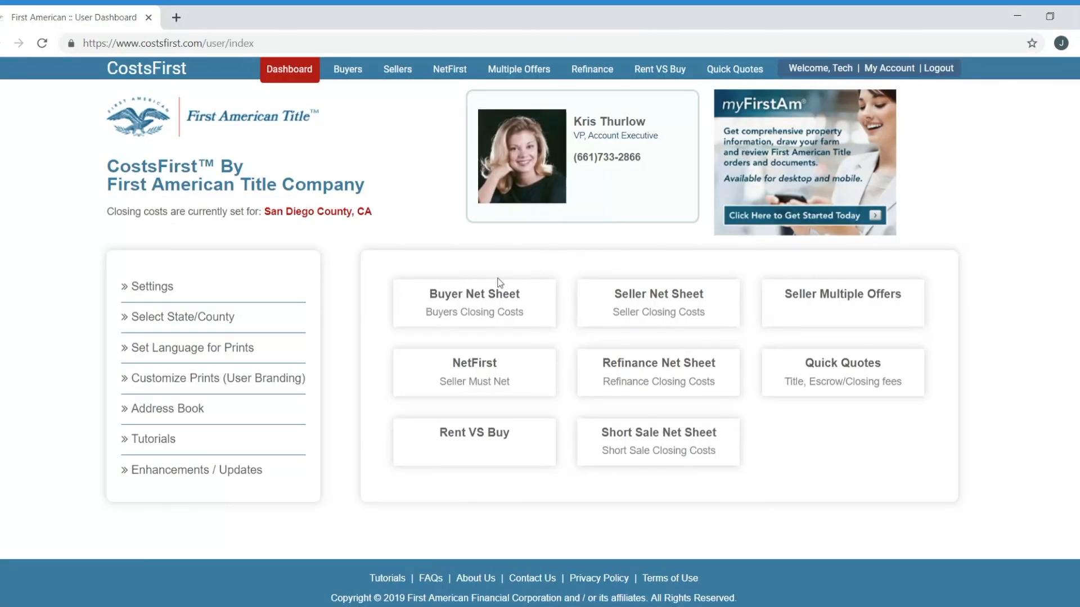
Start a new Buyer's Net Sheet and enter the client's name under Prepared For
{"action": "left_click", "coordinate": [486, 305]}
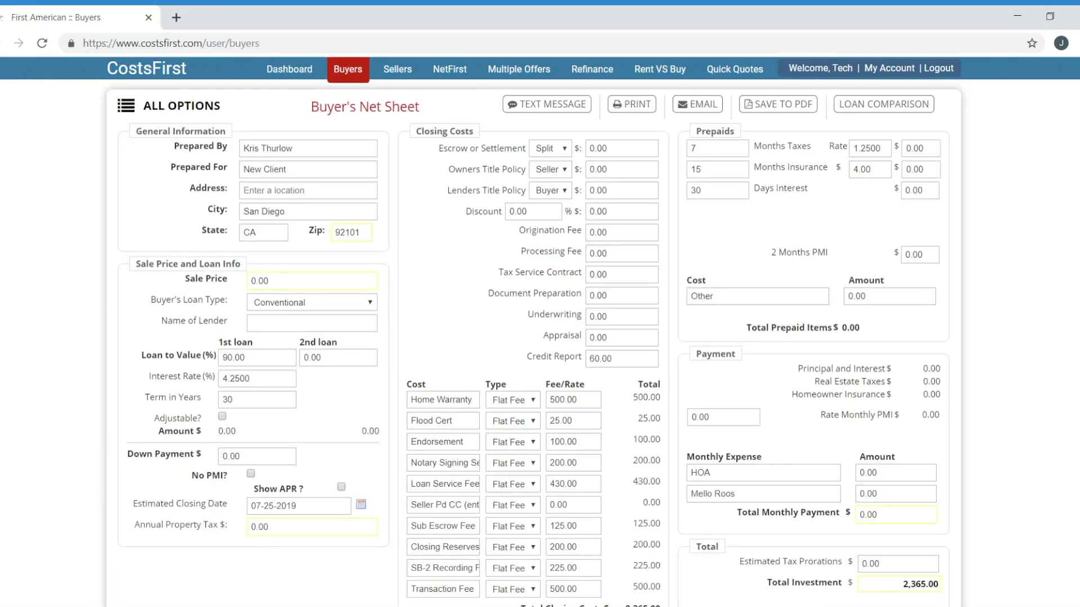
{"action": "scroll", "coordinate": [539, 332], "scroll_direction": "down", "scroll_amount": 1}
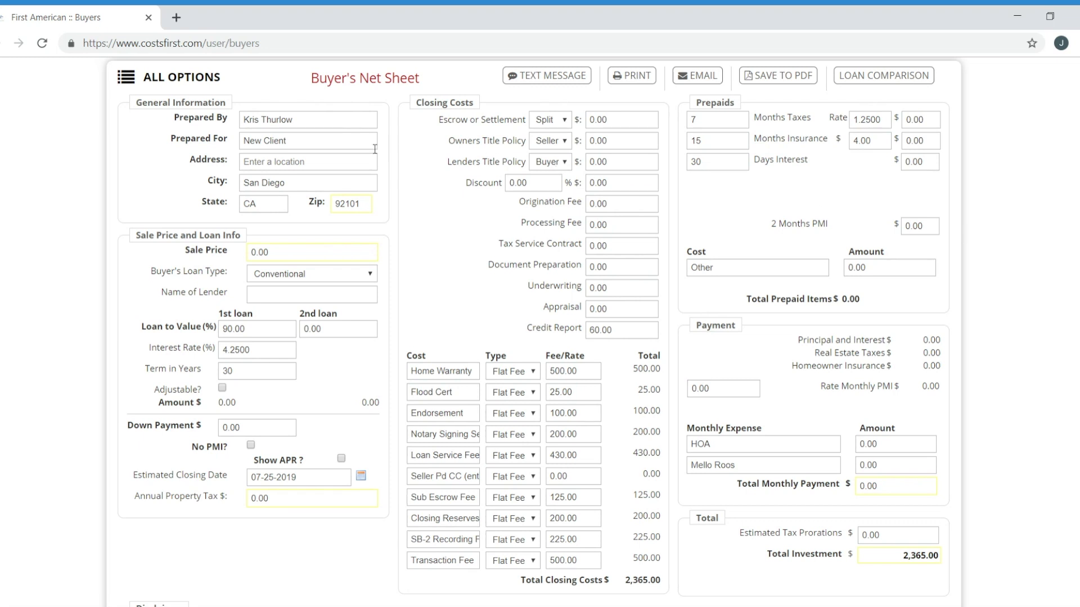
{"action": "left_click", "coordinate": [315, 145]}
Fill in the property's San Diego street address from the suggested match
{"action": "left_click", "coordinate": [295, 162]}
{"action": "type", "text": "123"}
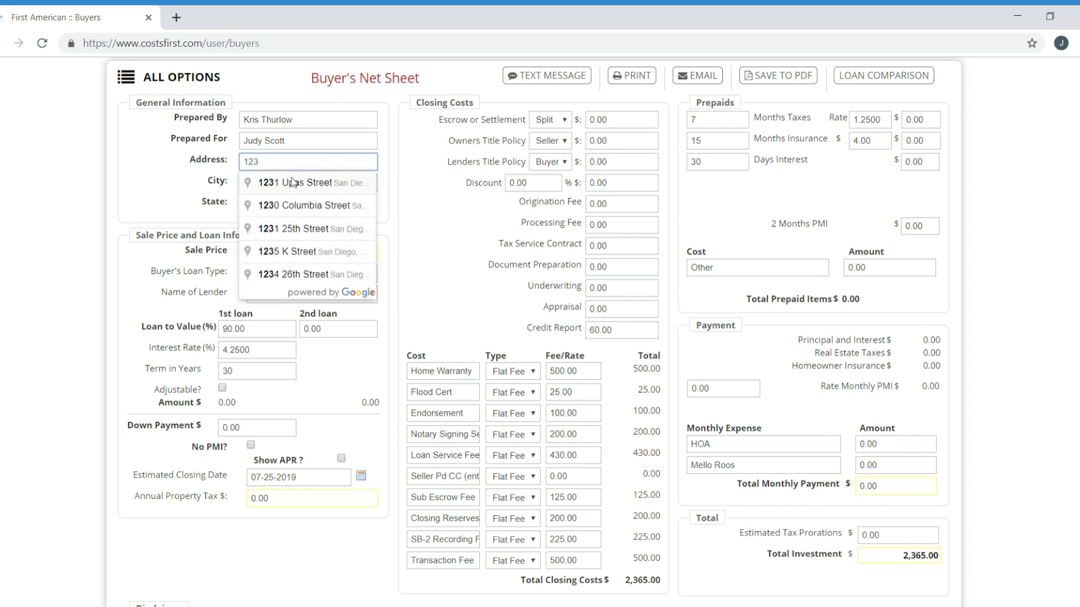
{"action": "left_click", "coordinate": [292, 182]}
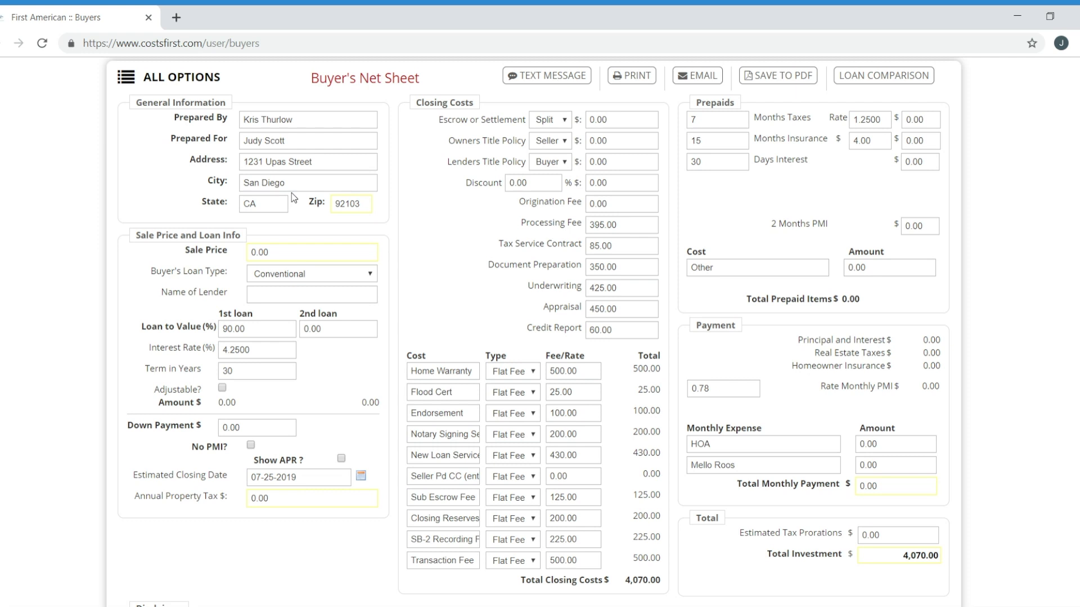
{"action": "left_click", "coordinate": [283, 256]}
Enter 300,000 as the sale price so the loan and closing totals recalculate
{"action": "type", "text": "300,000"}
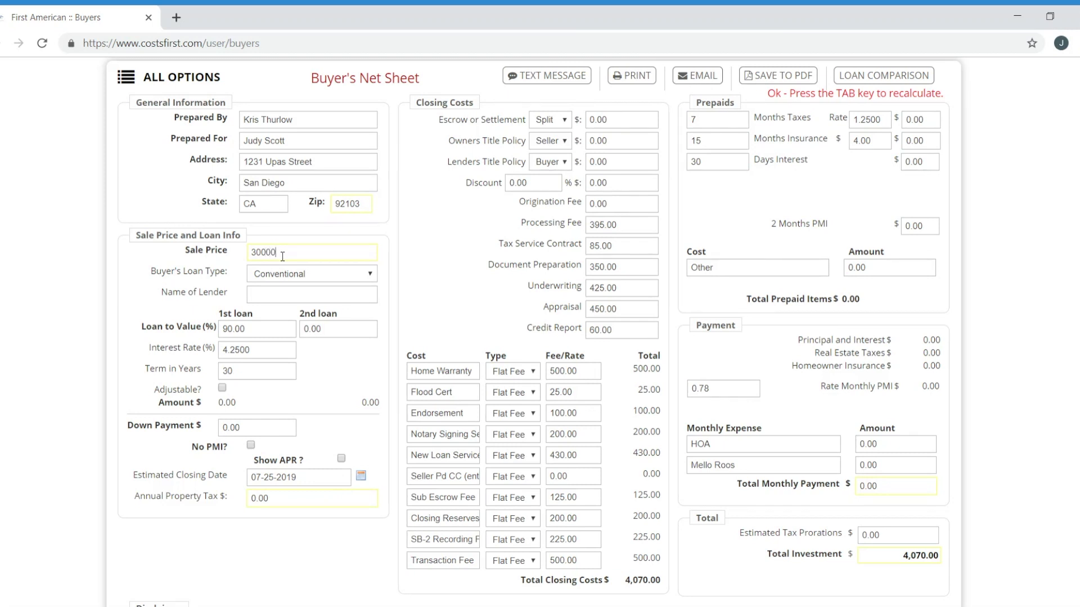
{"action": "key", "text": "Tab"}
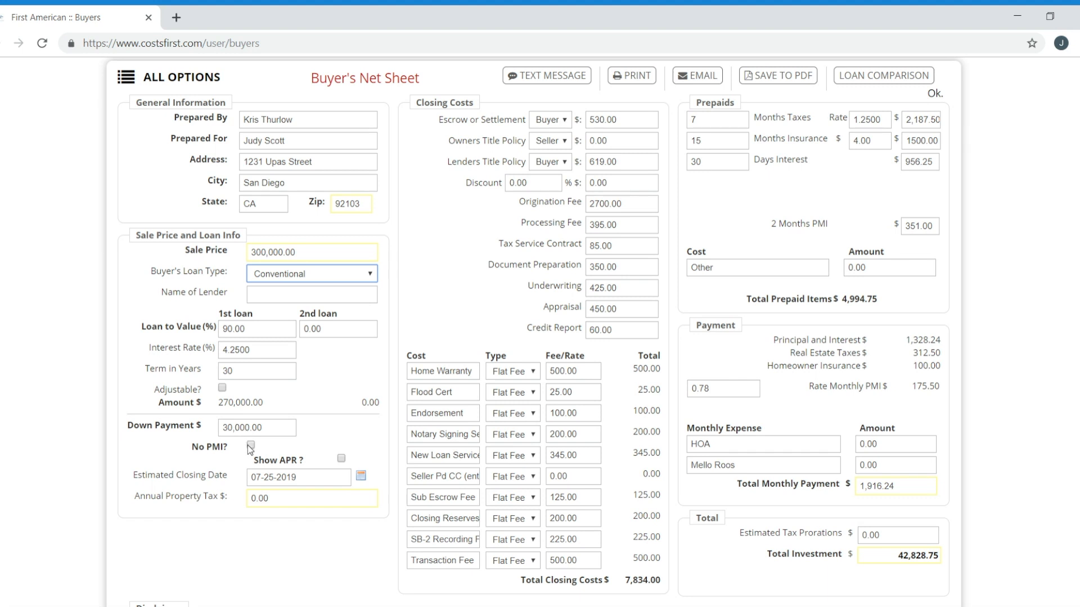
Replace the annual property tax with 2,300.00, giving -159.50 tax prorations
{"action": "left_click", "coordinate": [272, 500]}
{"action": "left_click_drag", "start_coordinate": [272, 501], "coordinate": [232, 497]}
{"action": "type", "text": "2"}
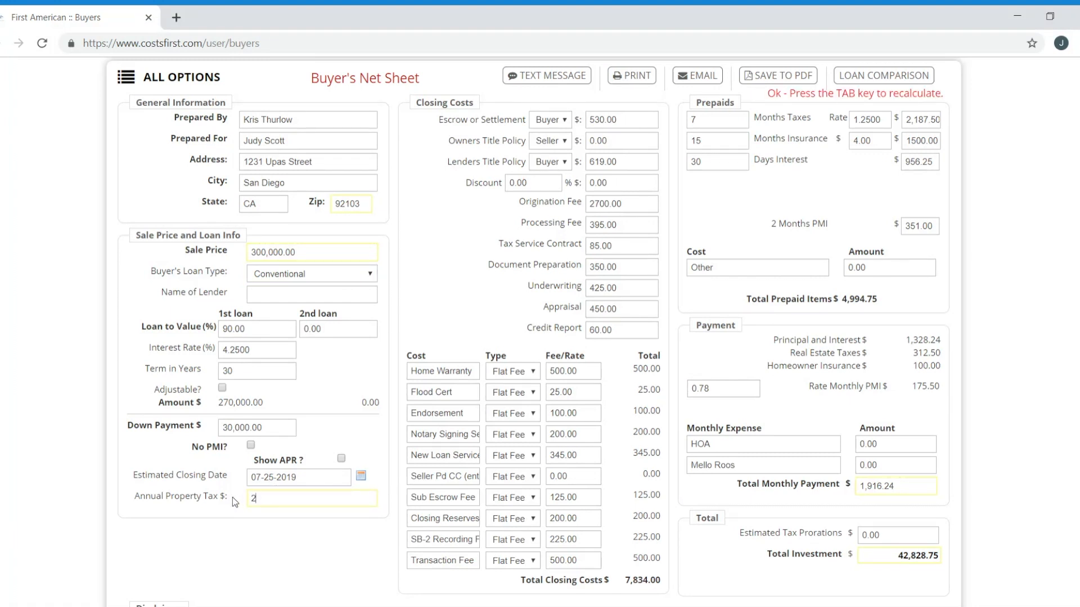
{"action": "type", "text": "300.00"}
{"action": "key", "text": "Tab"}
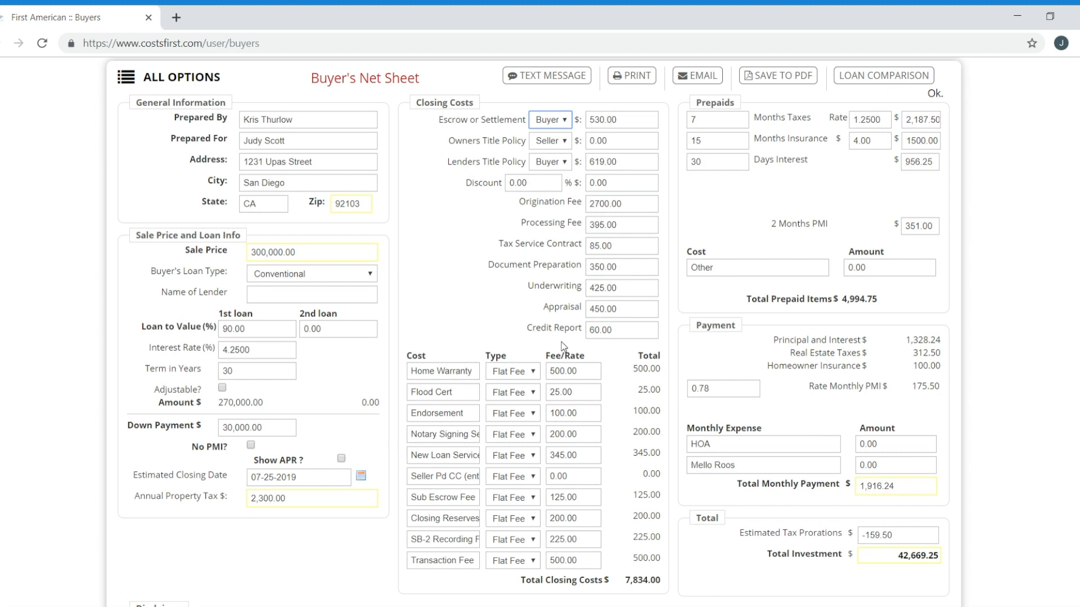
Lower the Home Warranty fee to 450.00
{"action": "left_click", "coordinate": [587, 376]}
{"action": "left_click_drag", "start_coordinate": [587, 376], "coordinate": [535, 370]}
{"action": "type", "text": "45"}
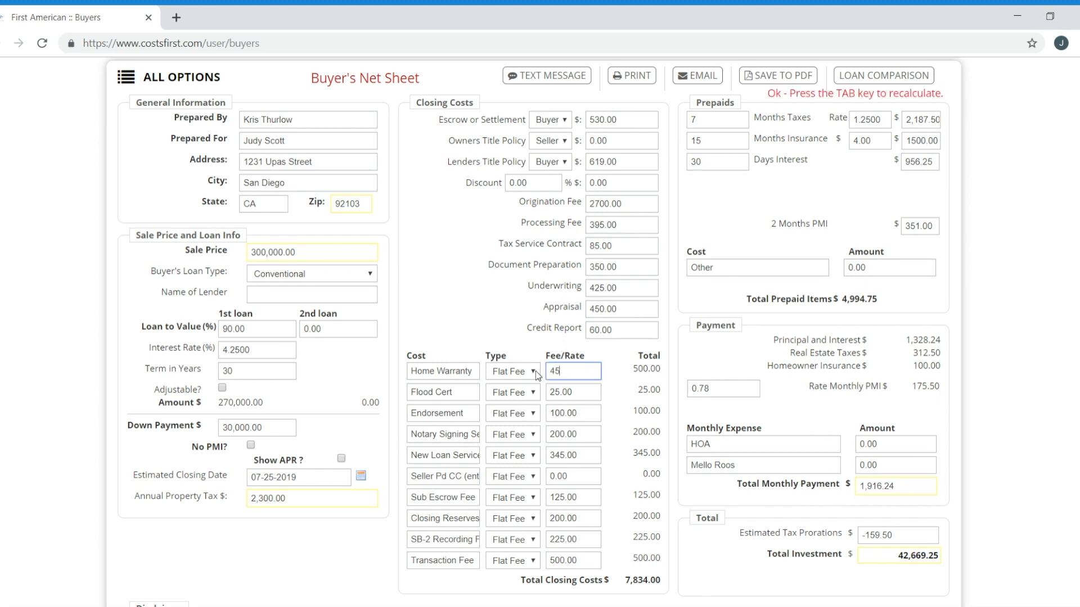
{"action": "type", "text": "0.00"}
{"action": "key", "text": "Tab"}
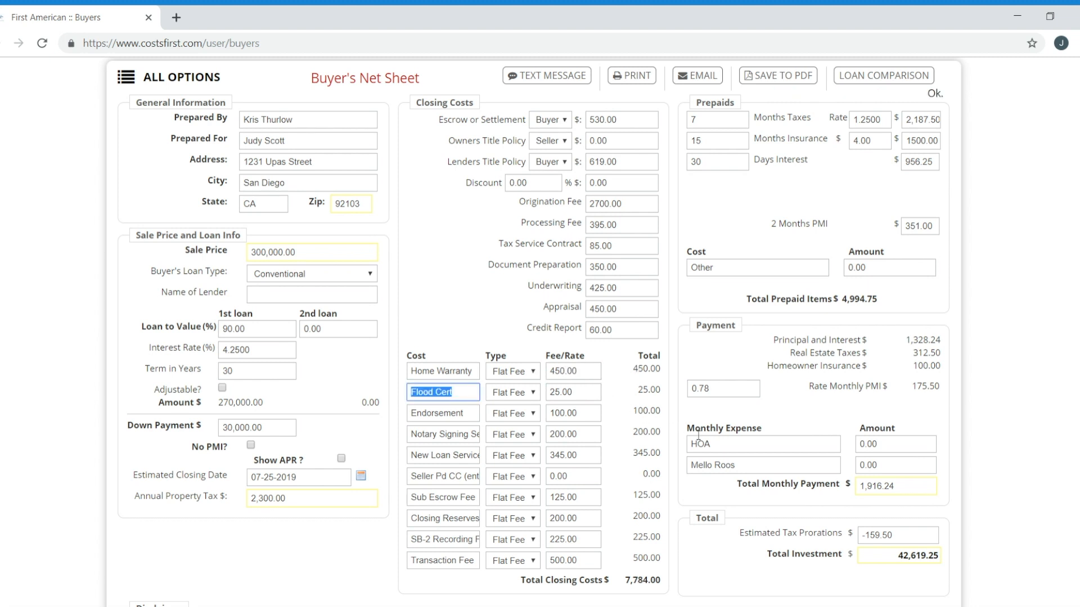
Add a 350.00 monthly HOA expense, bringing the monthly payment to 2,266.24
{"action": "left_click", "coordinate": [737, 447]}
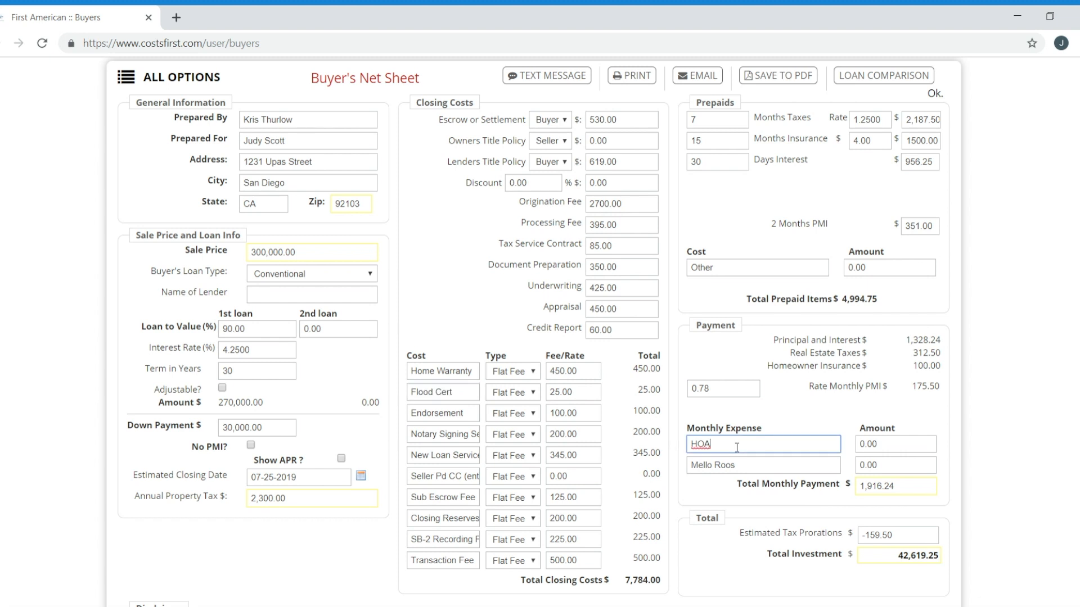
{"action": "left_click", "coordinate": [892, 451]}
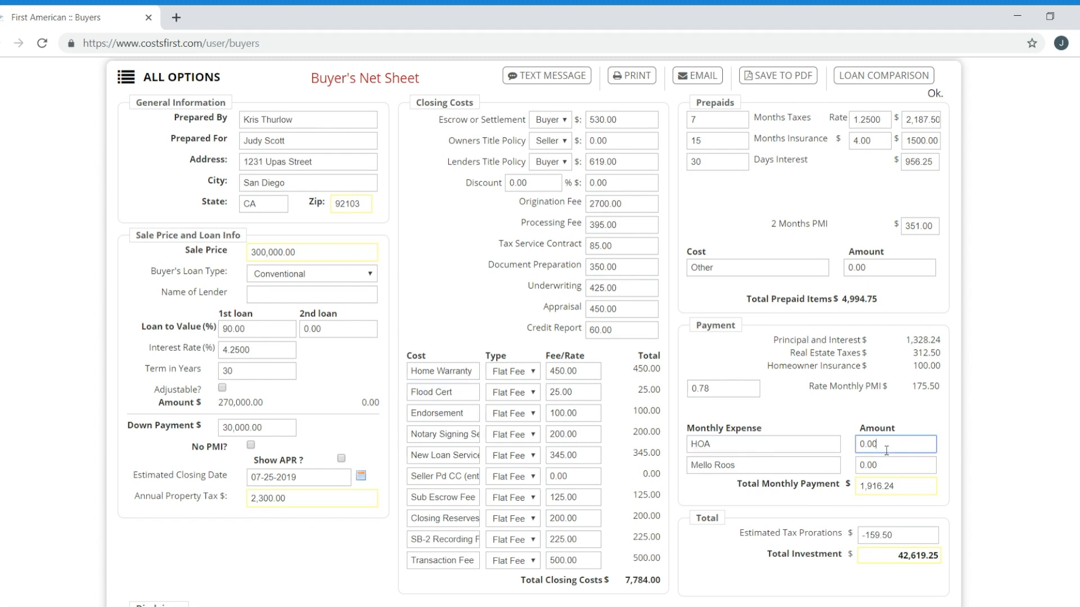
{"action": "type", "text": "350.00"}
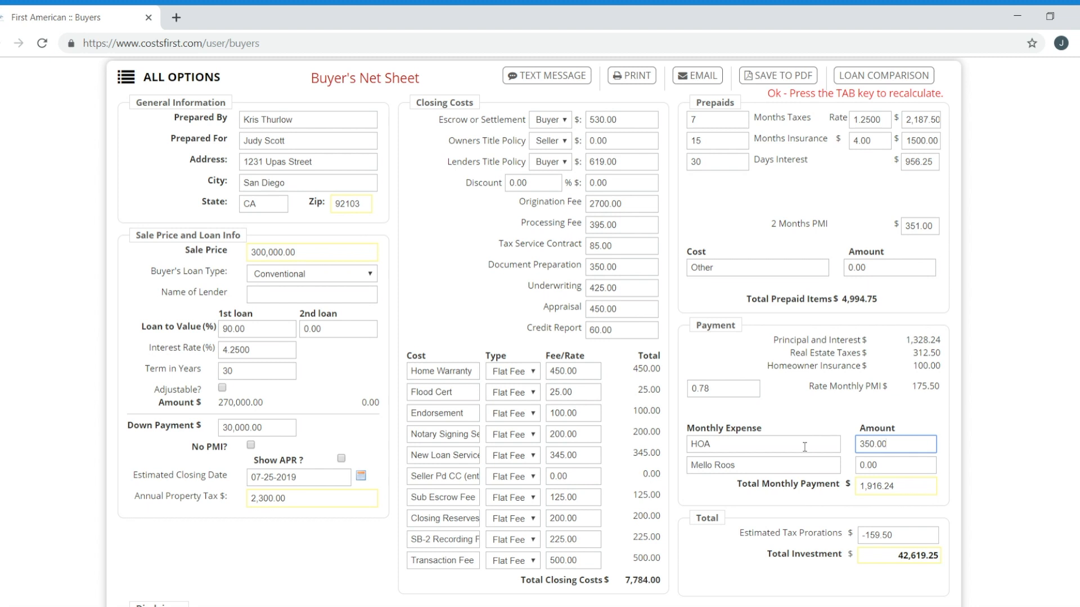
{"action": "key", "text": "Tab"}
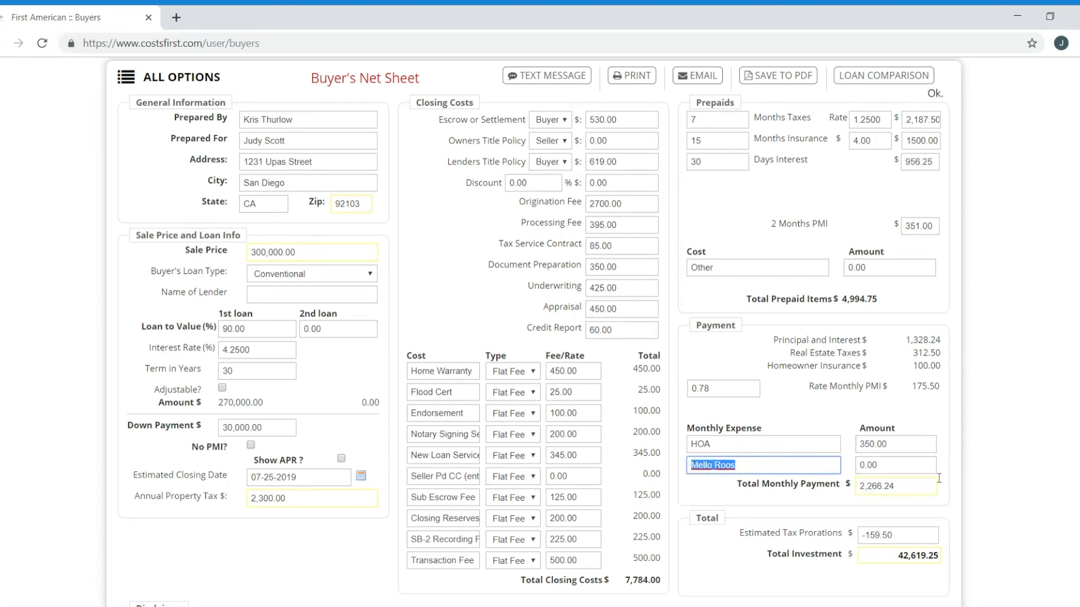
{"action": "key", "text": "Tab"}
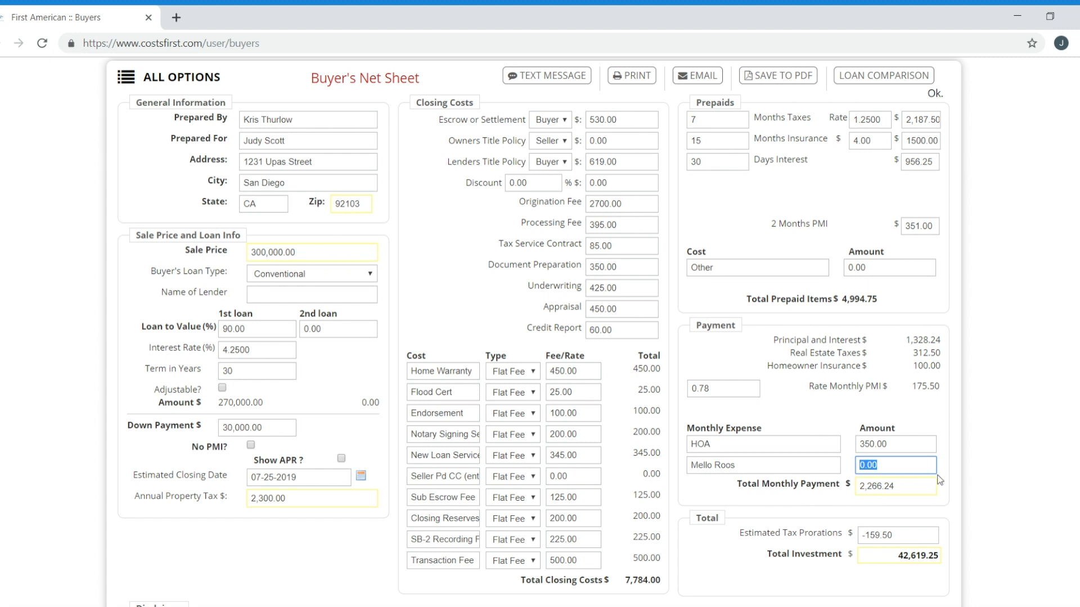
Leave Mello Roos at 0.00 and save the net sheet from ALL OPTIONS
{"action": "left_click", "coordinate": [888, 556]}
{"action": "left_click", "coordinate": [130, 83]}
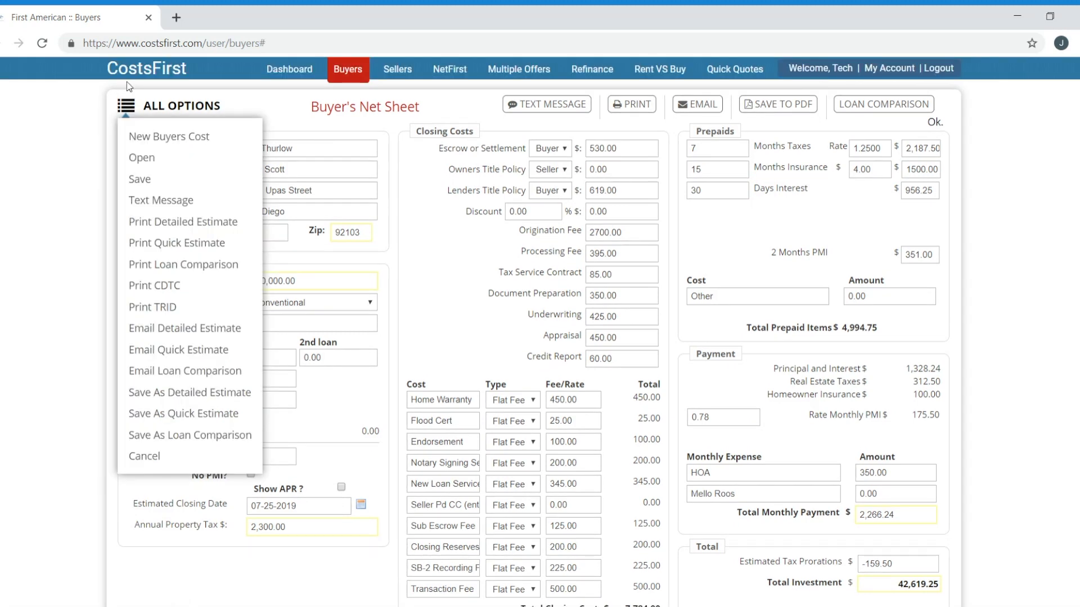
{"action": "left_click", "coordinate": [139, 180]}
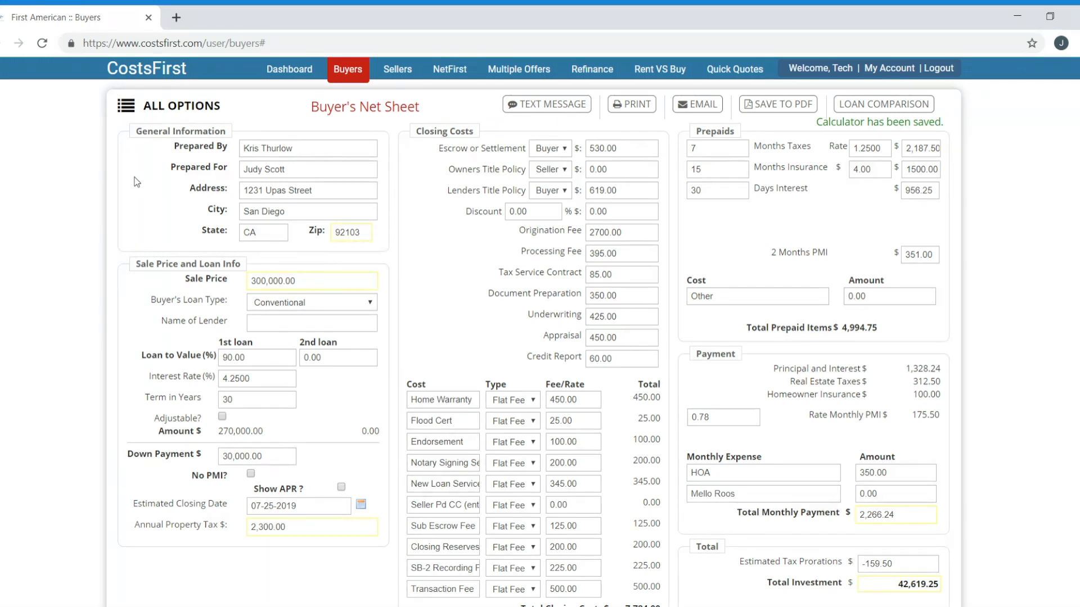
Enter a 2,100 target monthly payment, back-solving the sale price to 278,250.00
{"action": "left_click", "coordinate": [905, 521]}
{"action": "left_click_drag", "start_coordinate": [906, 522], "coordinate": [839, 516]}
{"action": "type", "text": "21"}
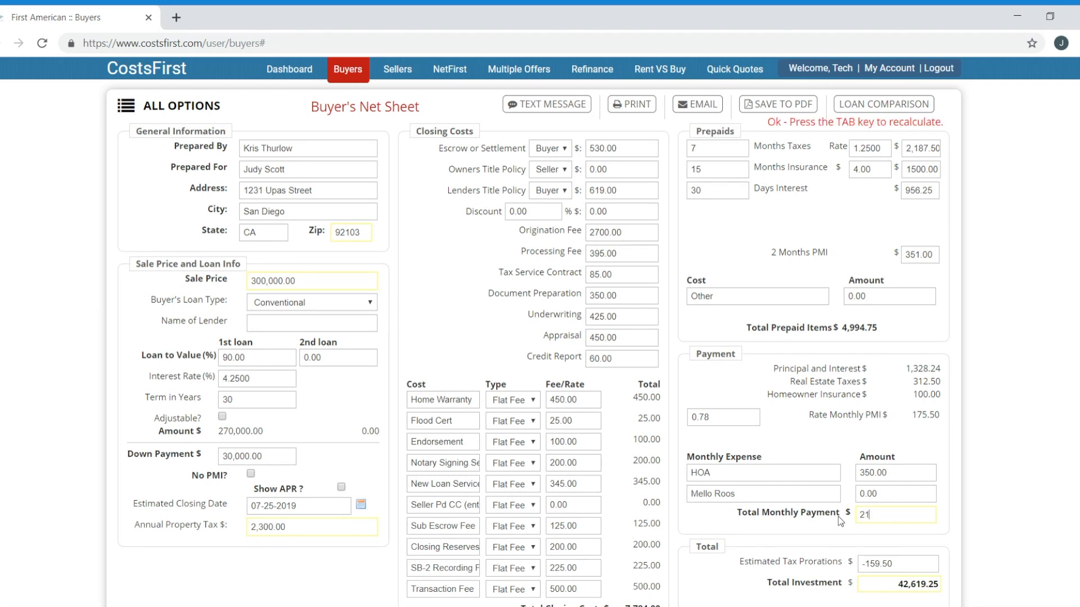
{"action": "type", "text": "00."}
{"action": "key", "text": "Tab"}
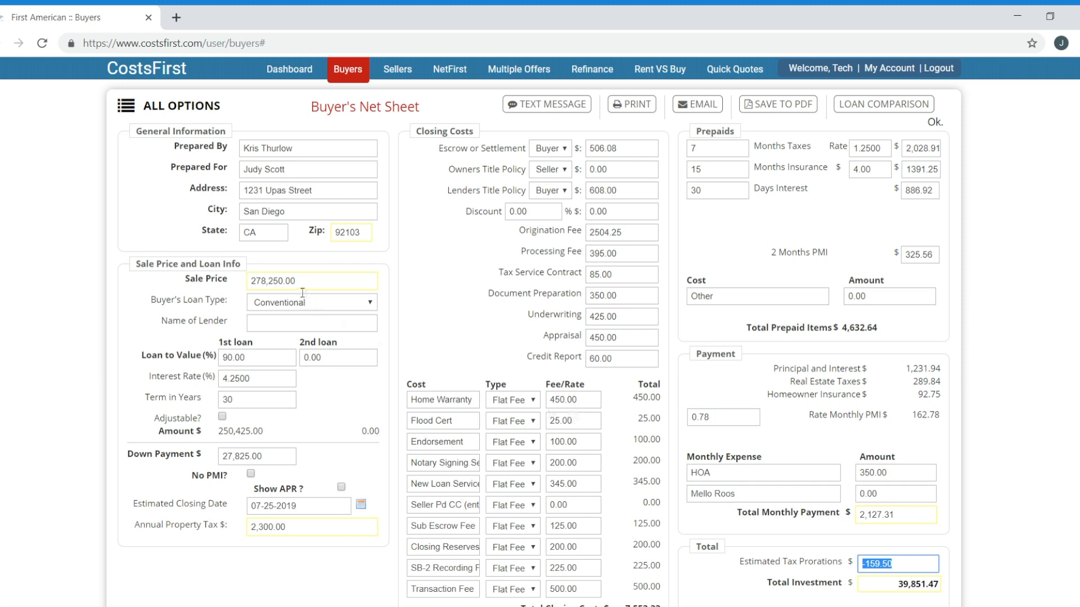
Save the revised net sheet as a new file, keeping the earlier saved one
{"action": "left_click", "coordinate": [127, 107]}
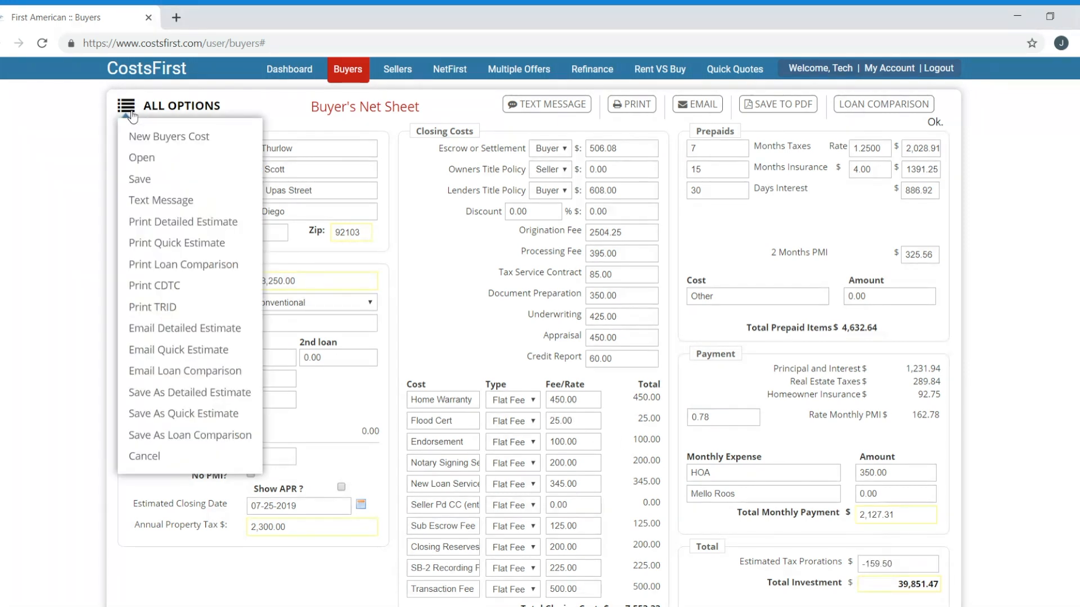
{"action": "left_click", "coordinate": [142, 181]}
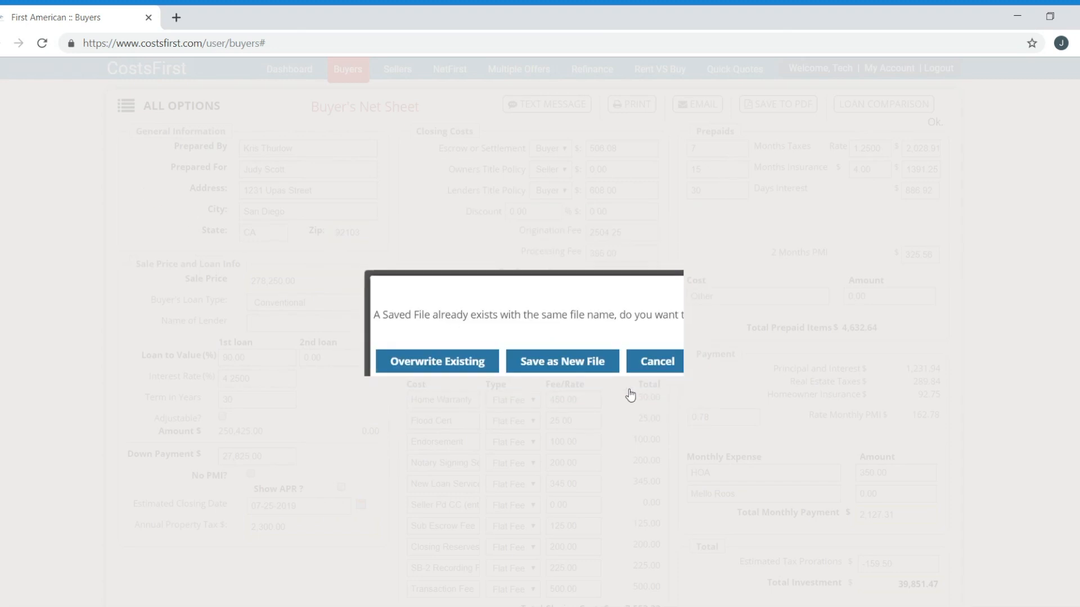
{"action": "left_click", "coordinate": [572, 363]}
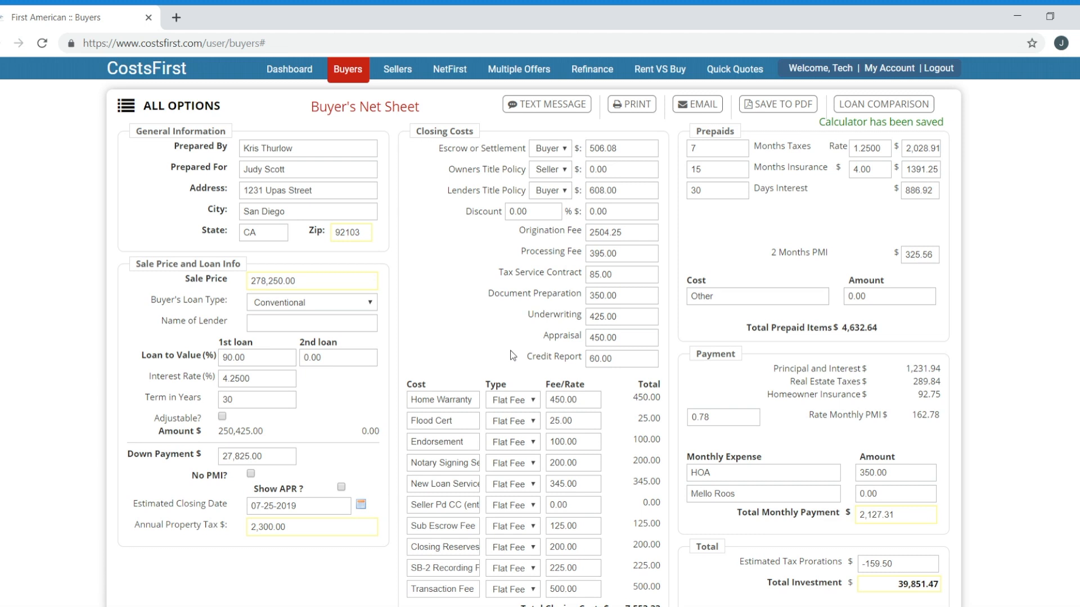
{"action": "left_click", "coordinate": [126, 106]}
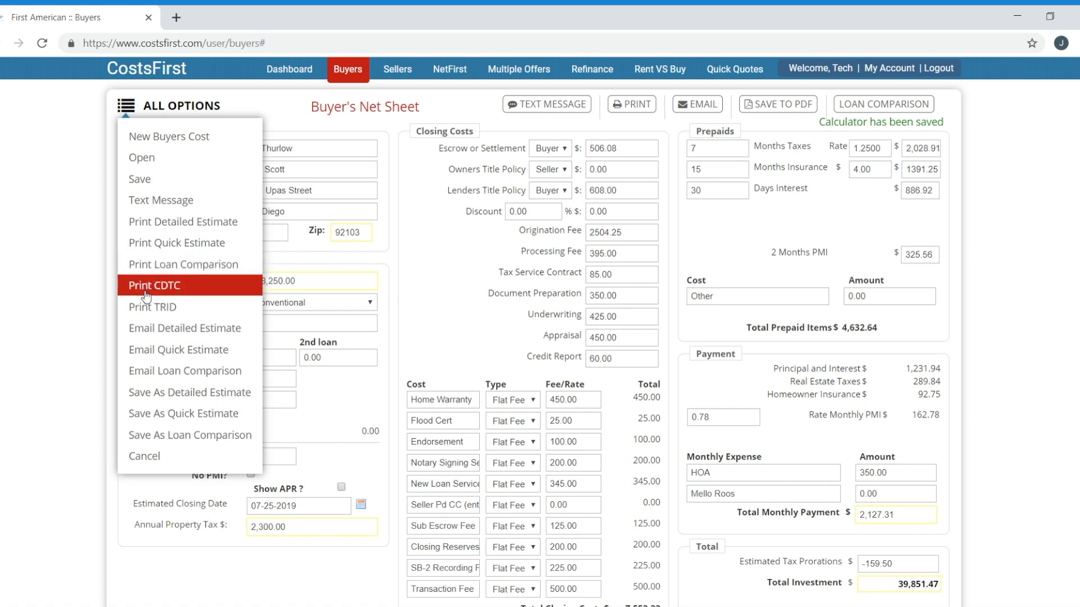
Go to the Contact Us page listing Turning Point Software technical support
{"action": "left_click", "coordinate": [880, 105]}
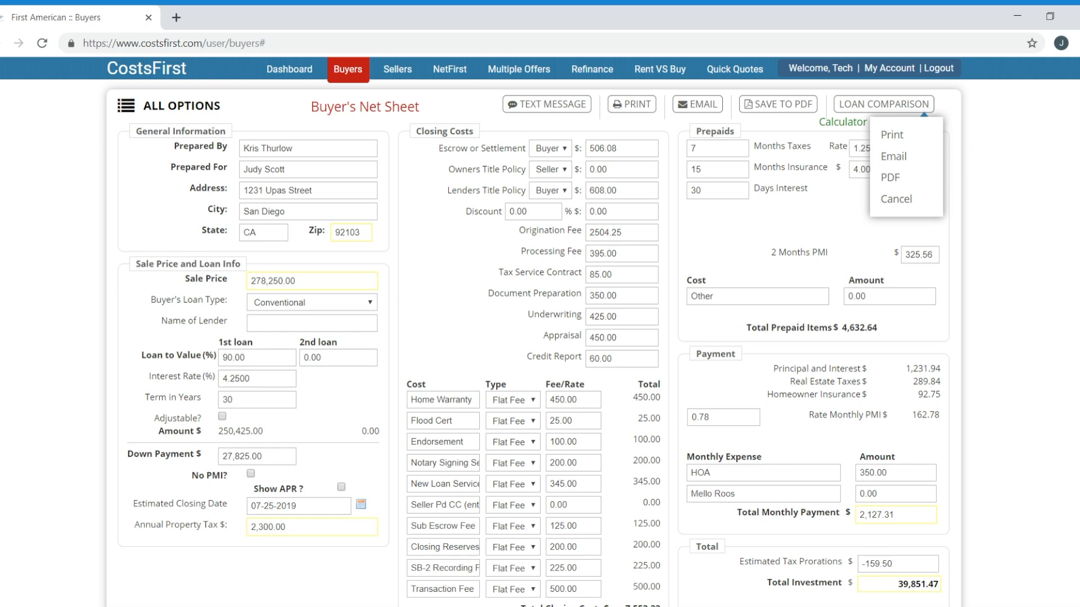
{"action": "scroll", "coordinate": [610, 373], "scroll_direction": "down", "scroll_amount": 3}
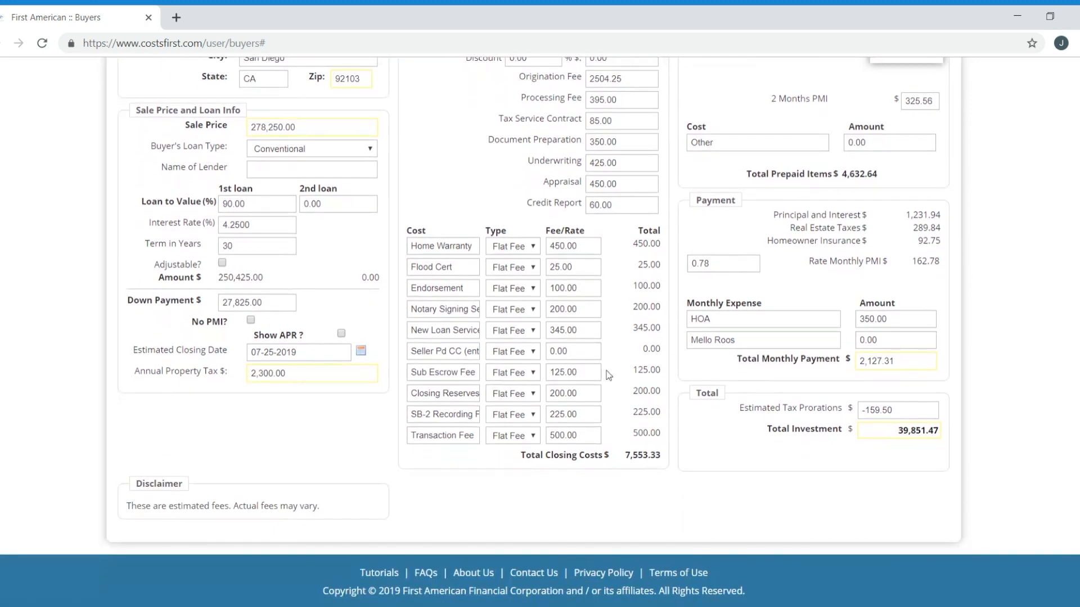
{"action": "left_click", "coordinate": [538, 575]}
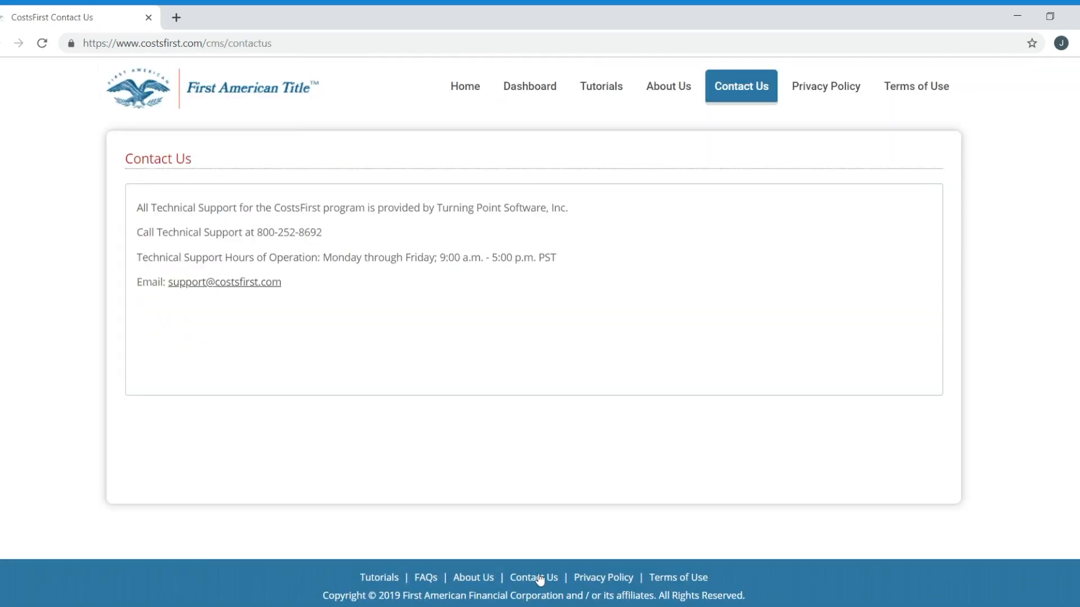